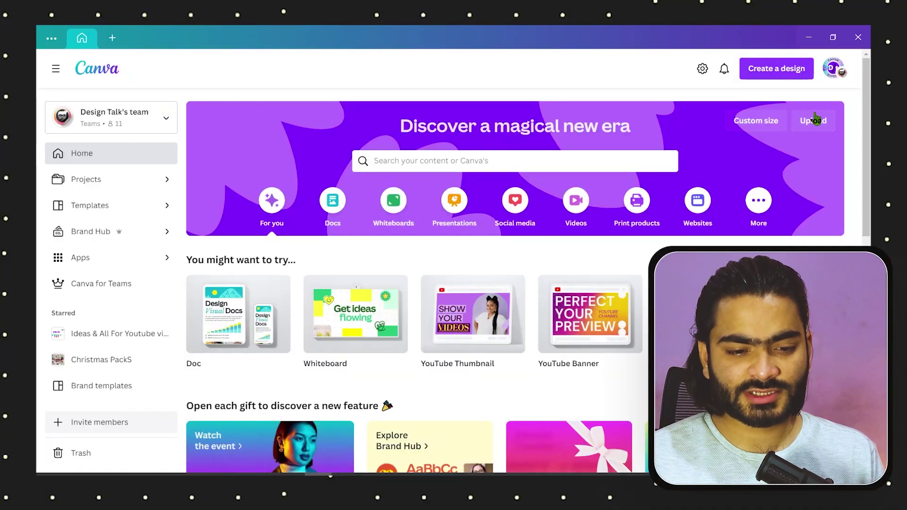
Upload render_1178, render_3835 and render_7834 from the Desktop into Canva
left_click(815, 121)
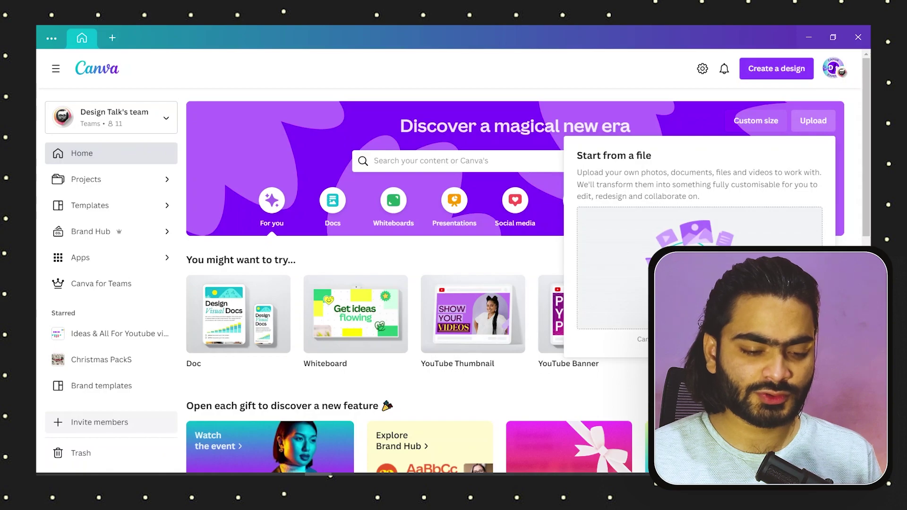
left_click(705, 303)
left_click(79, 109)
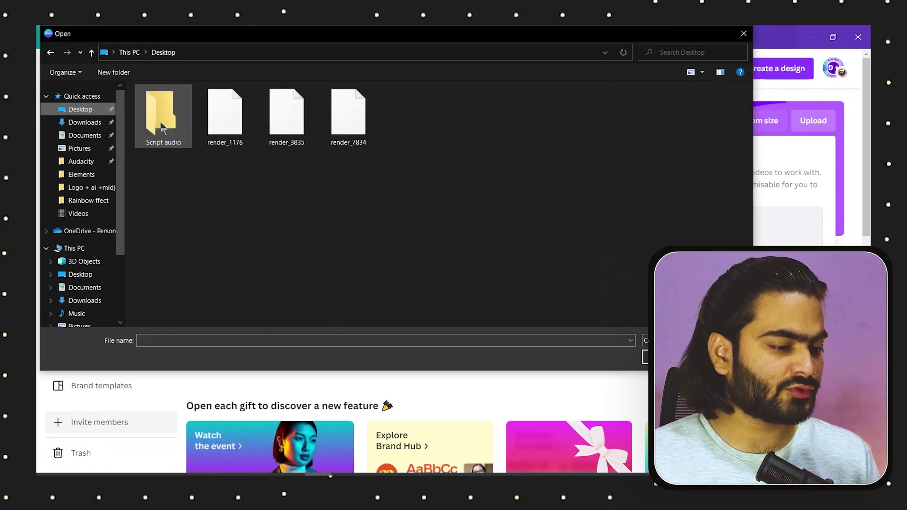
mouse_move(415, 151)
left_mouse_down()
mouse_move(346, 145)
mouse_move(192, 81)
left_mouse_up()
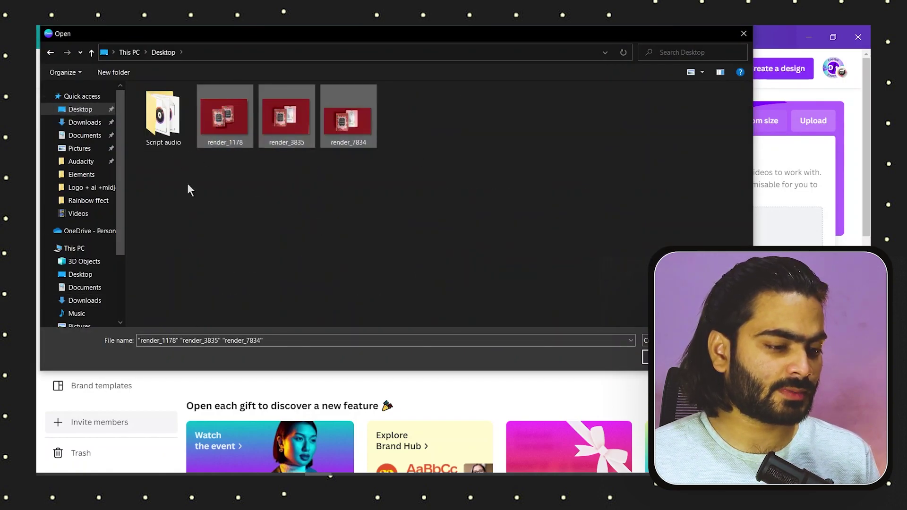
left_click(663, 357)
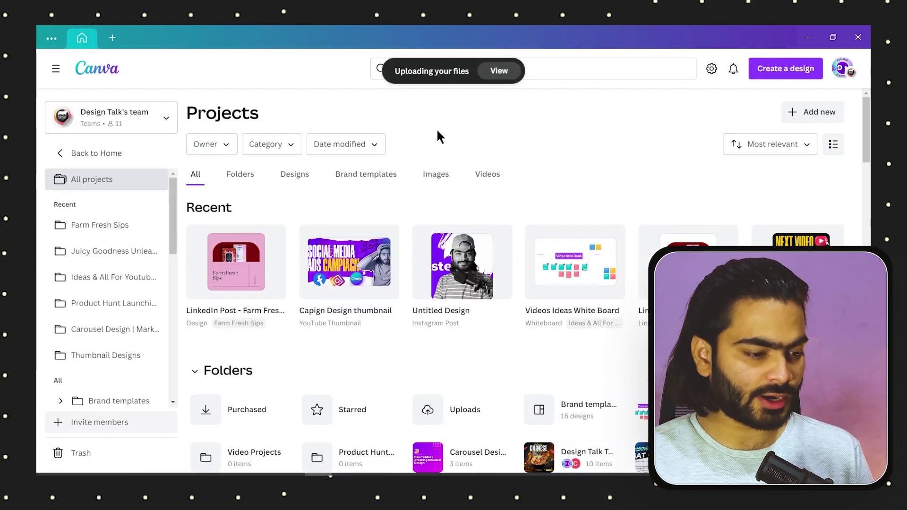
scroll(443, 125, "down", 2)
scroll(399, 259, "down", 6)
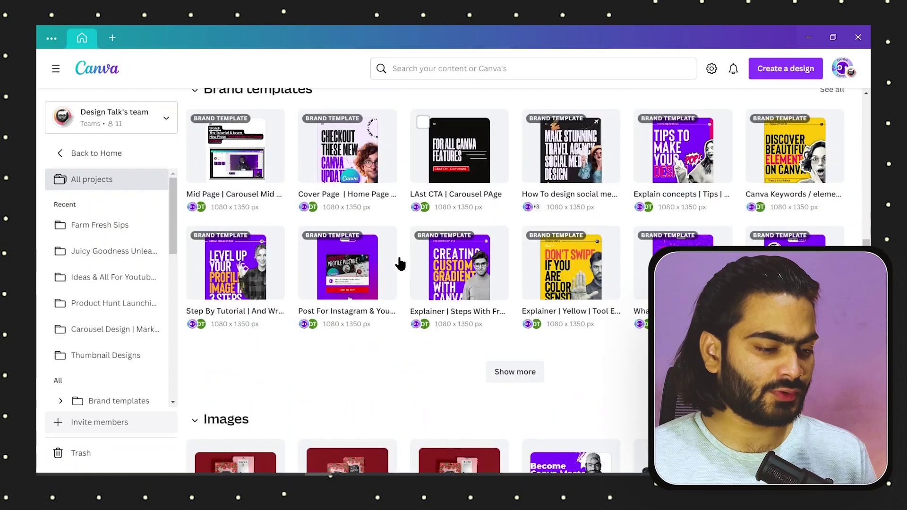
scroll(284, 262, "down", 3)
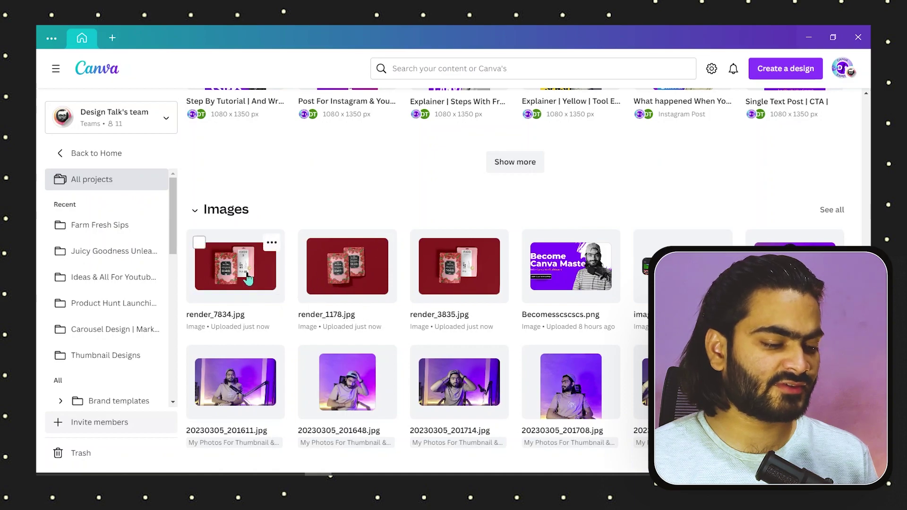
Give render_7834 the Fresco filter, cooler temperature, brightness 15 and contrast 24, then save it to Canva
left_click(248, 280)
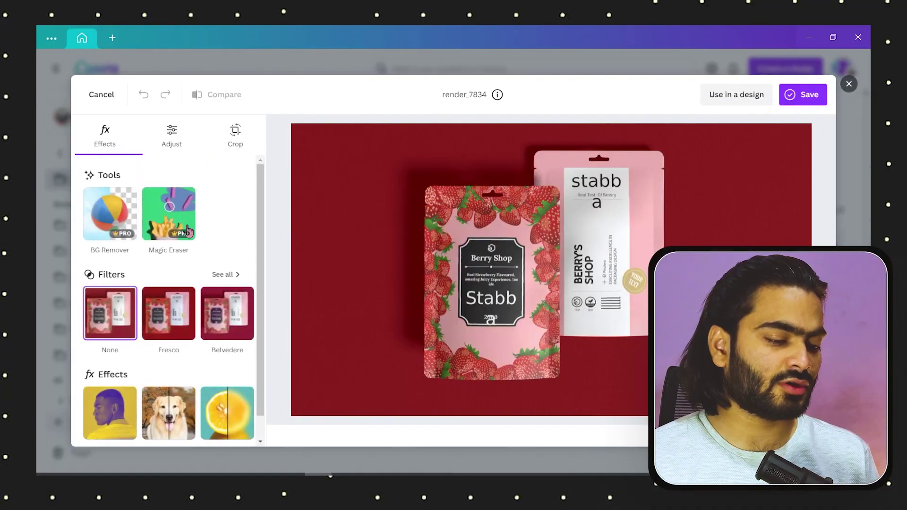
left_click(174, 326)
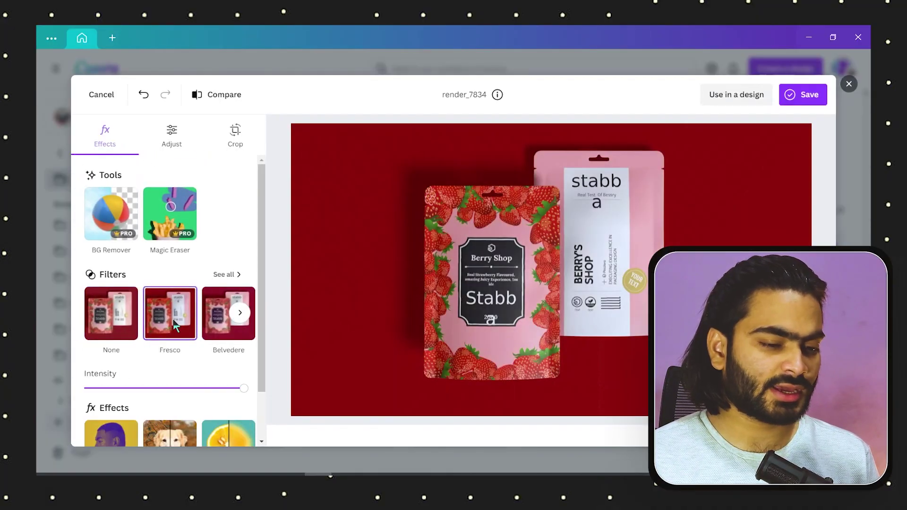
left_click(175, 145)
left_click(148, 292)
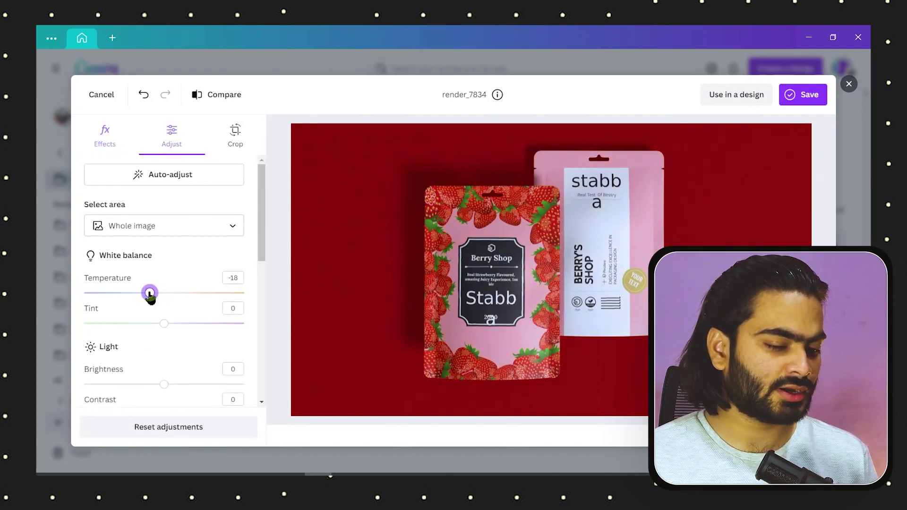
scroll(156, 276, "down", 2)
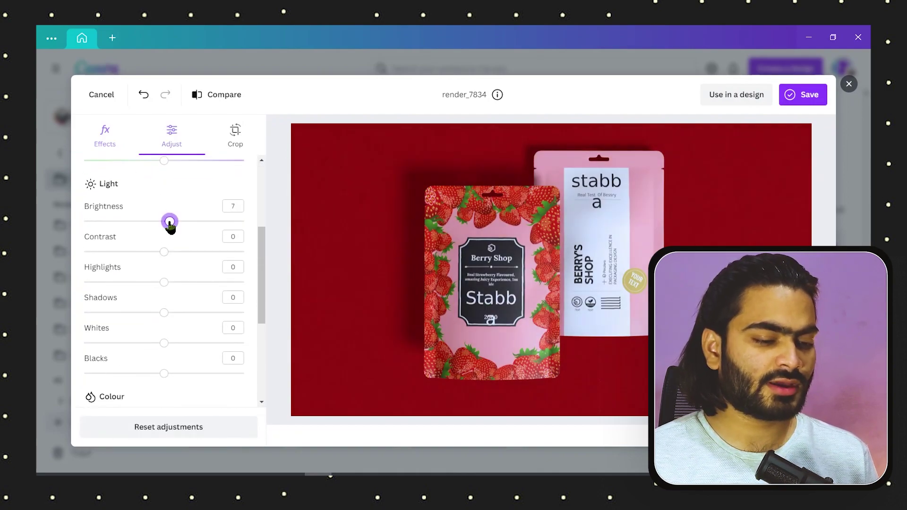
left_click_drag(170, 225, 175, 221)
left_click_drag(164, 252, 182, 253)
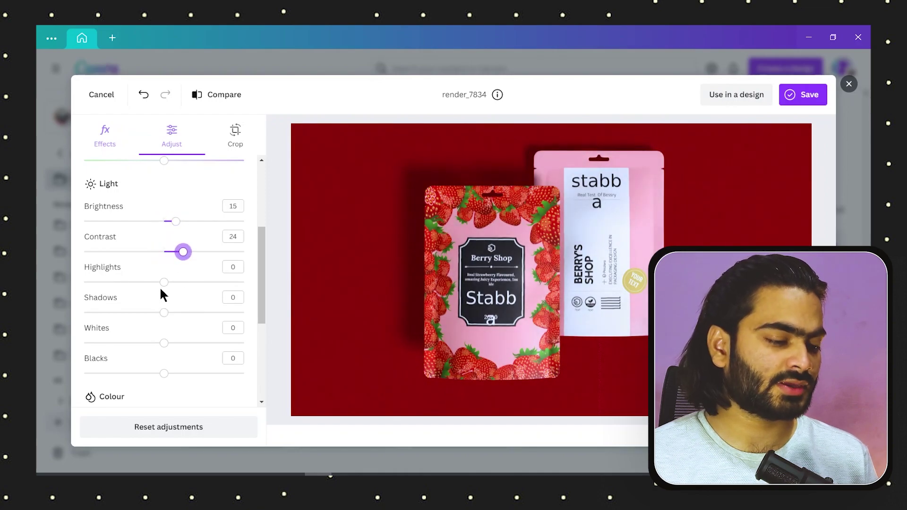
left_click_drag(163, 284, 174, 283)
left_click_drag(160, 312, 155, 312)
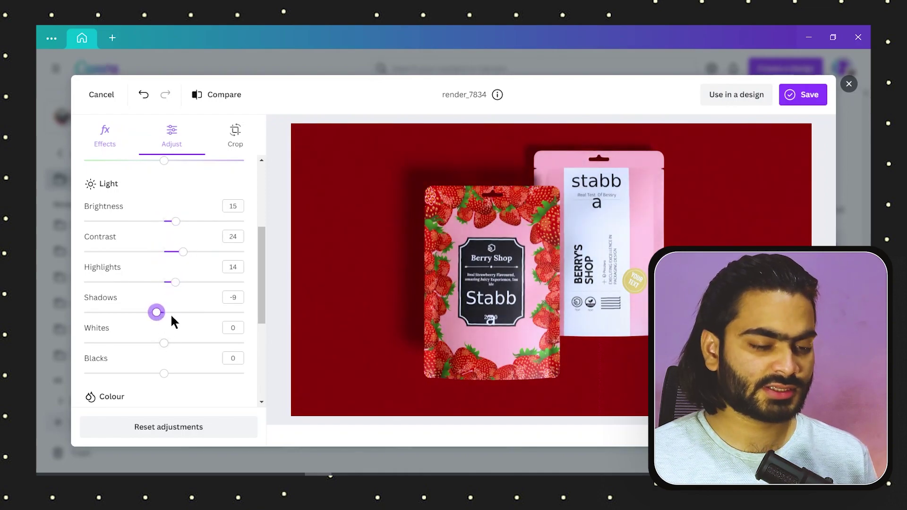
scroll(172, 312, "up", 1)
scroll(174, 300, "up", 3)
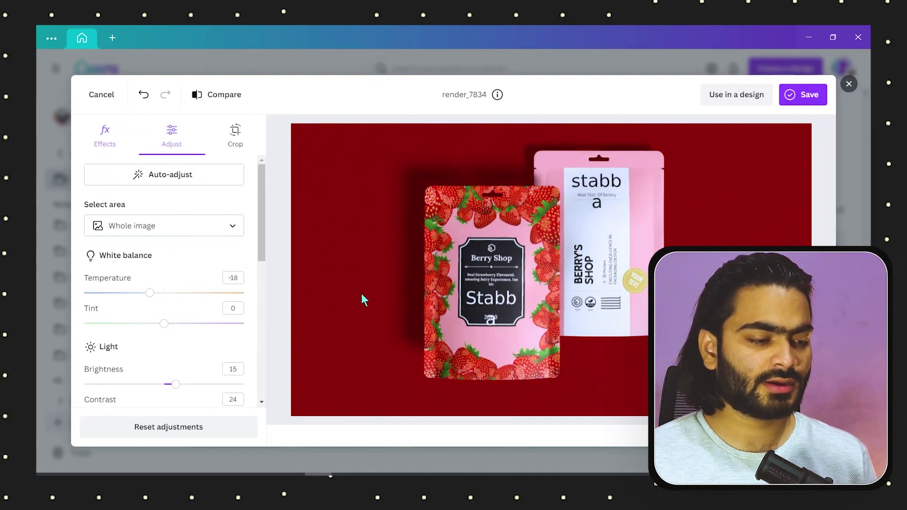
left_click(793, 102)
left_click(746, 129)
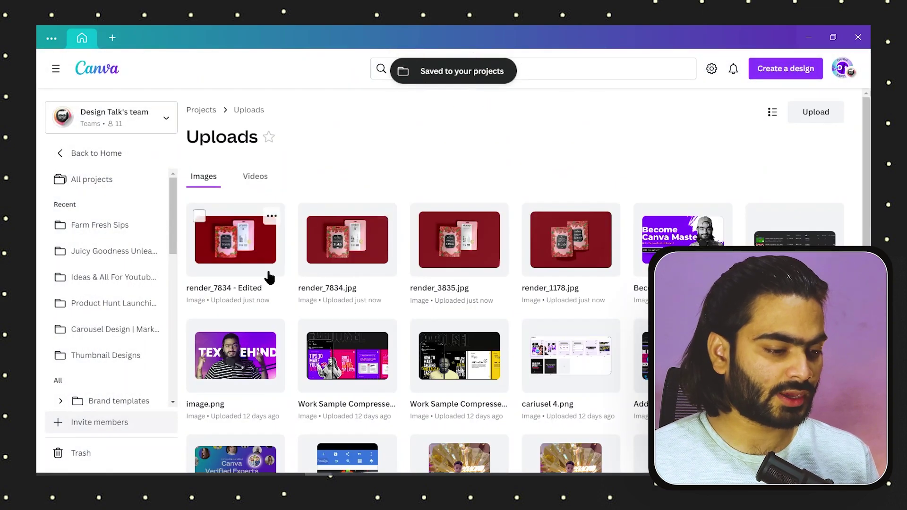
Return to Canva Home and start a Quick Create social media collection
left_click(138, 162)
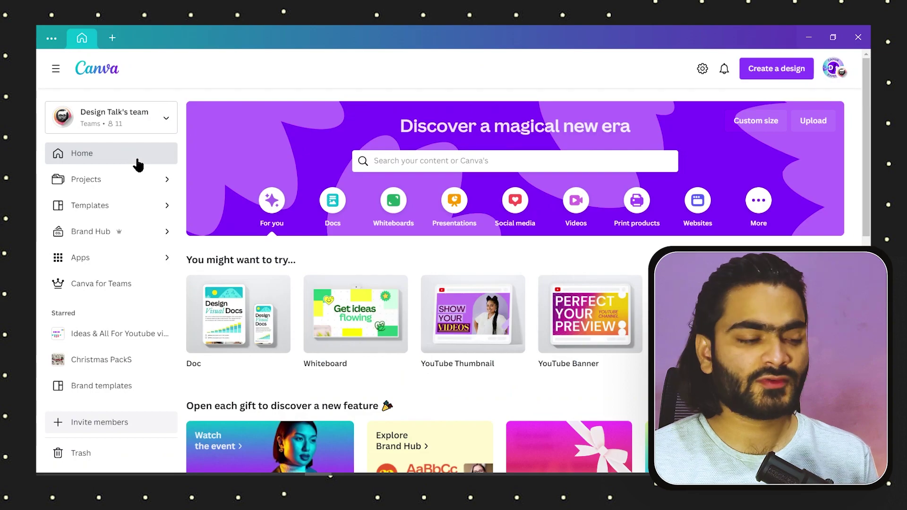
left_click(513, 202)
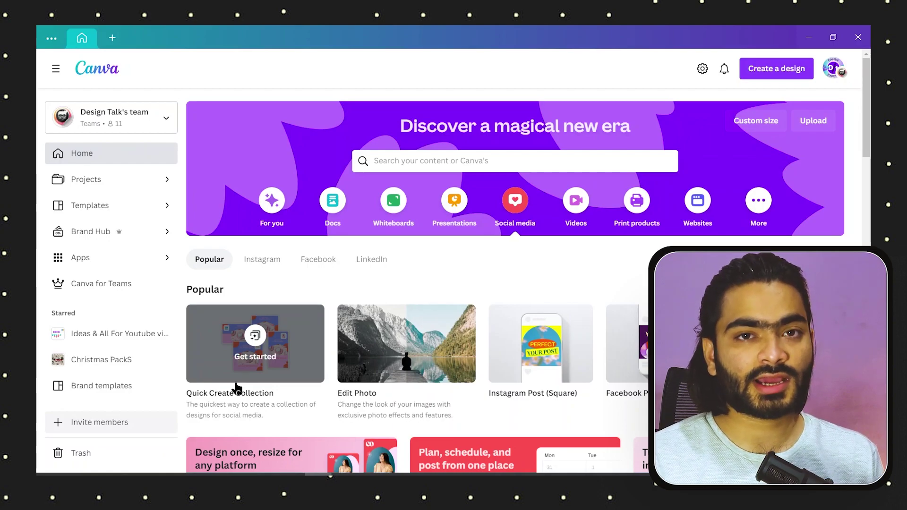
left_click(250, 353)
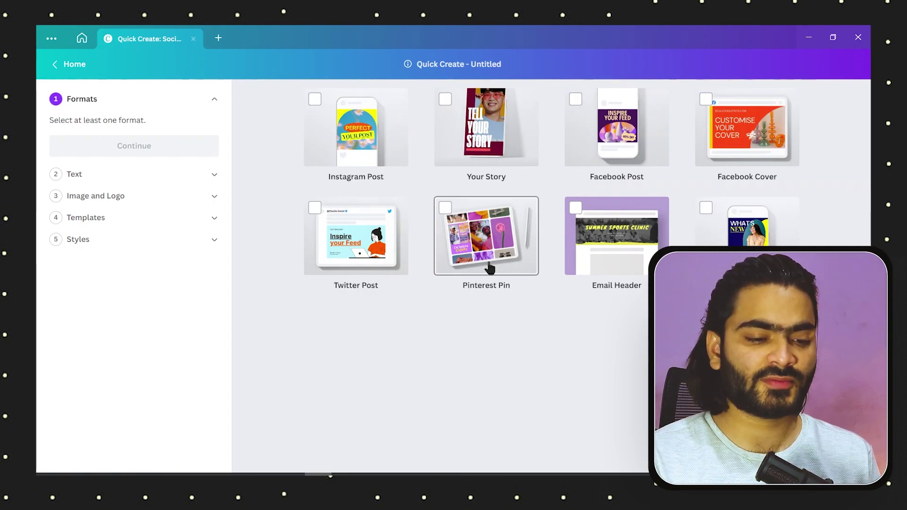
Include Instagram Post, Your Story, Facebook Post and one more format, then continue
left_click(377, 114)
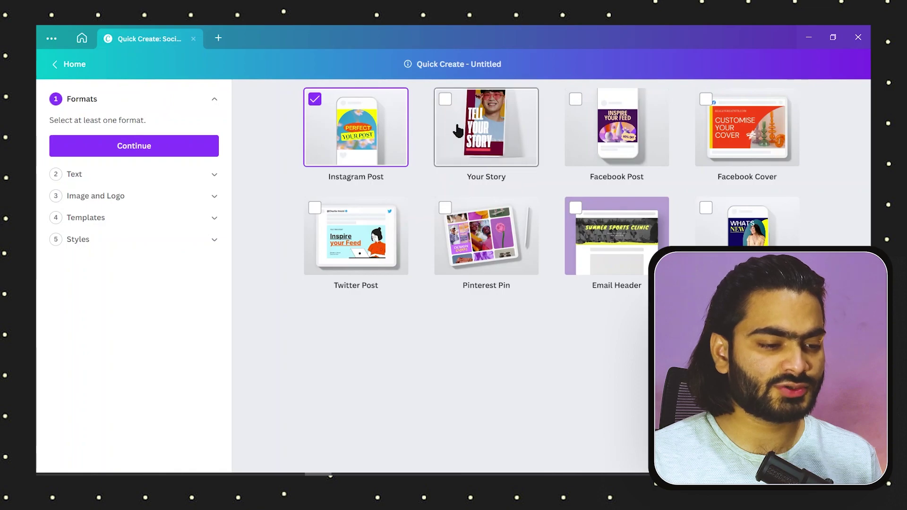
left_click(460, 126)
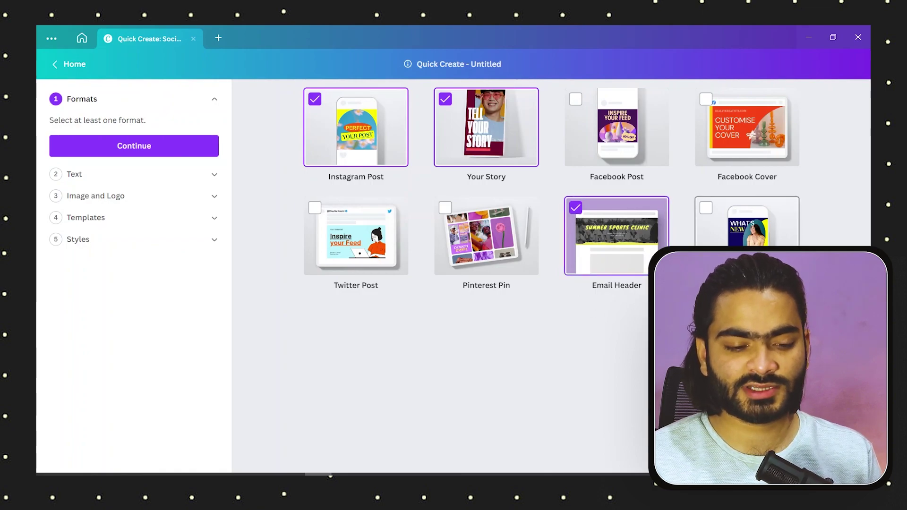
left_click(708, 241)
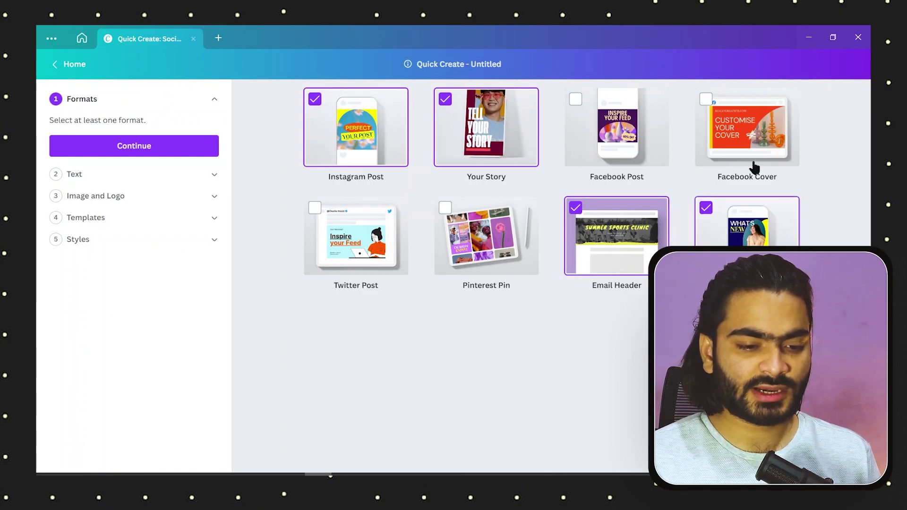
left_click(610, 147)
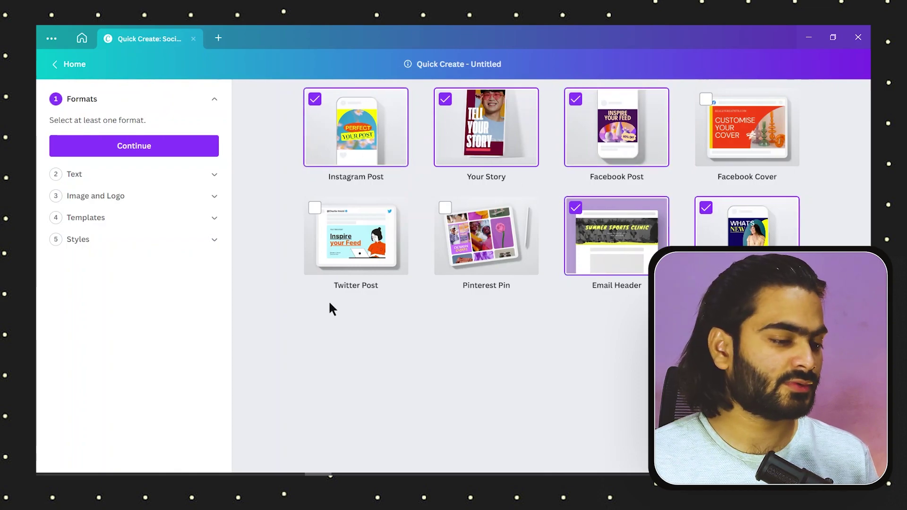
left_click(121, 147)
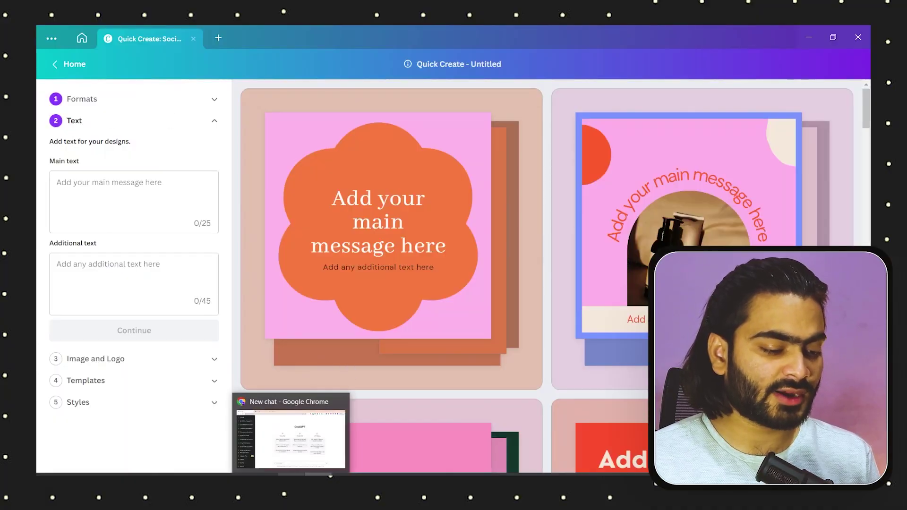
Ask ChatGPT for short strawberry juice hooks and copy 'Refreshing Berry Blast'
left_click(292, 435)
type("write a hook for my strawberry juice product in 3 to 4 q")
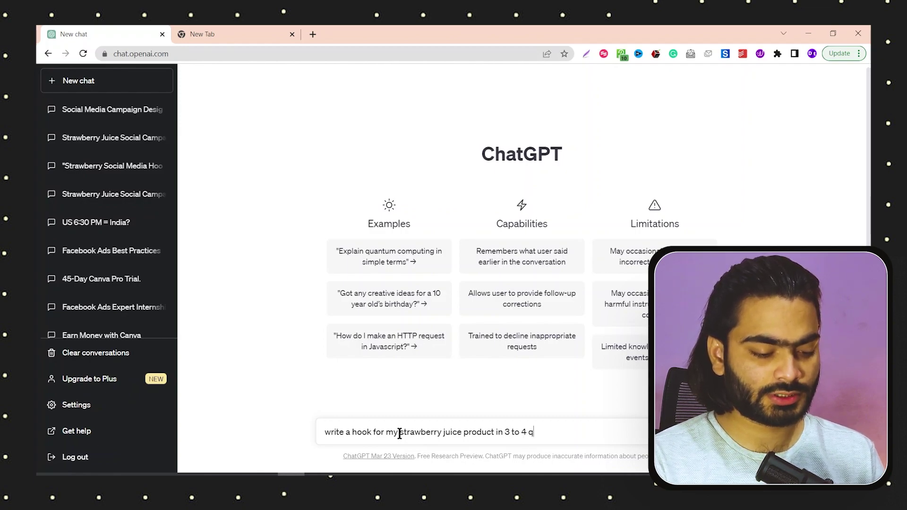
type("ords")
key("Return")
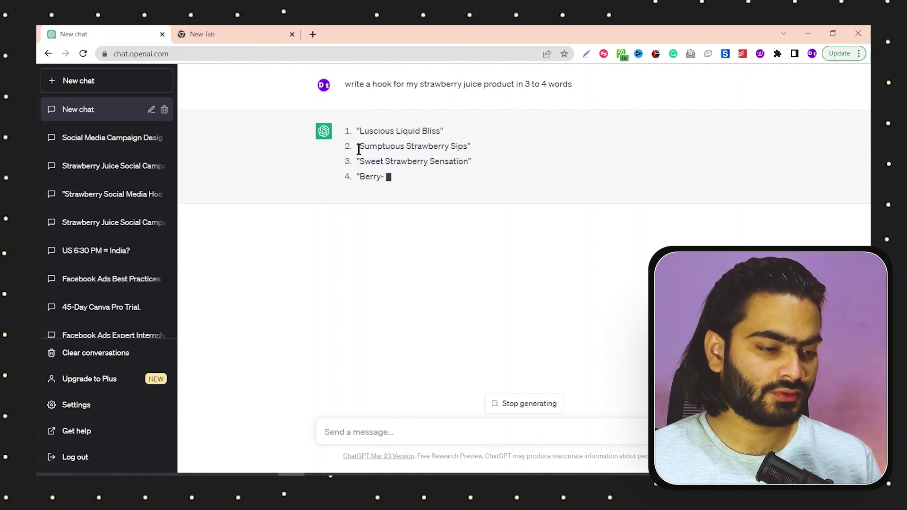
left_click_drag(359, 162, 469, 162)
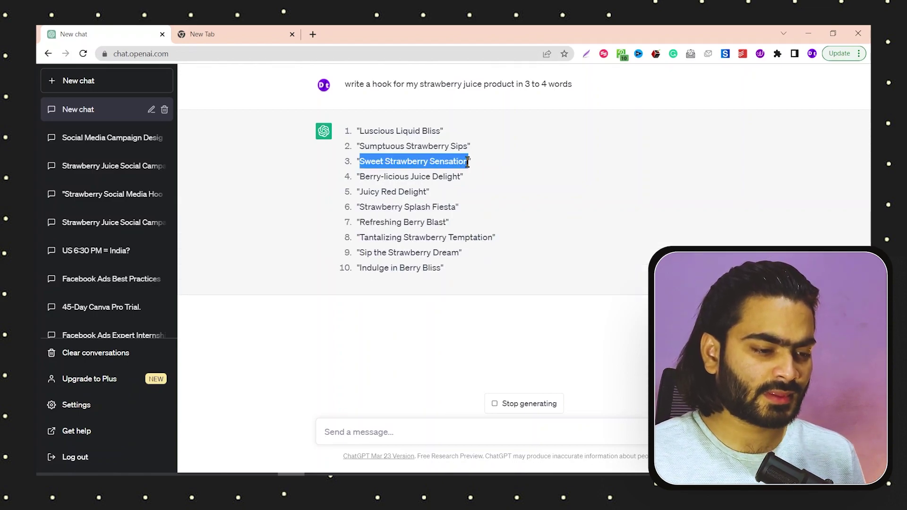
left_click(290, 232)
left_click_drag(359, 221, 447, 222)
key("ctrl+c")
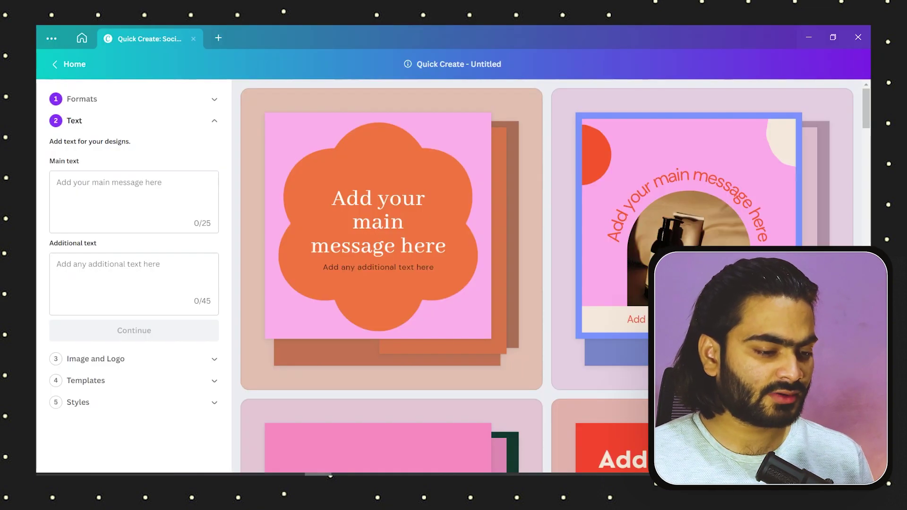
Enter headline 'Refreshing Berry Blast' and 'Buy Now !!', then choose the first uploaded image
left_click(87, 206)
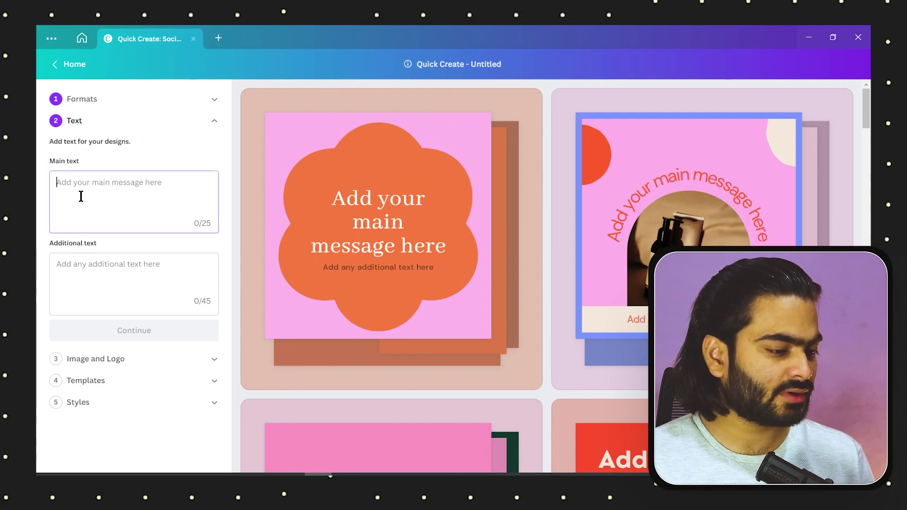
key("ctrl+v")
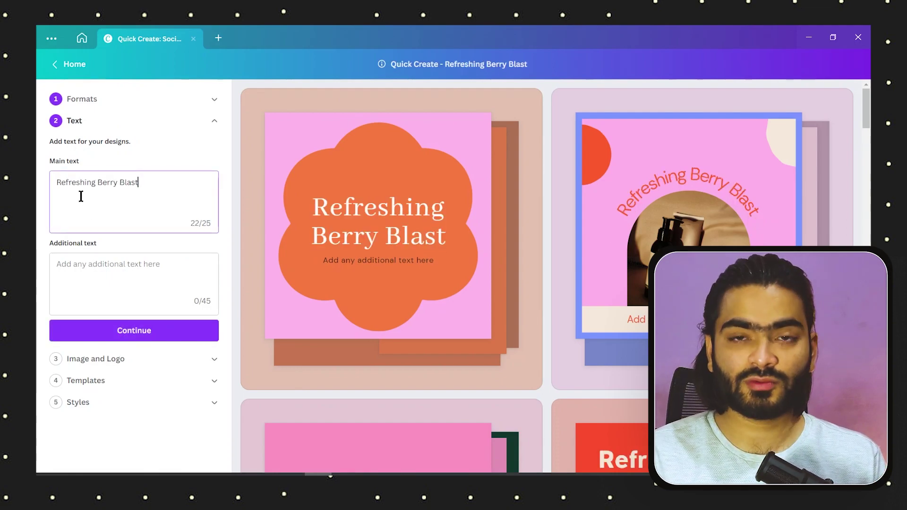
left_click(75, 268)
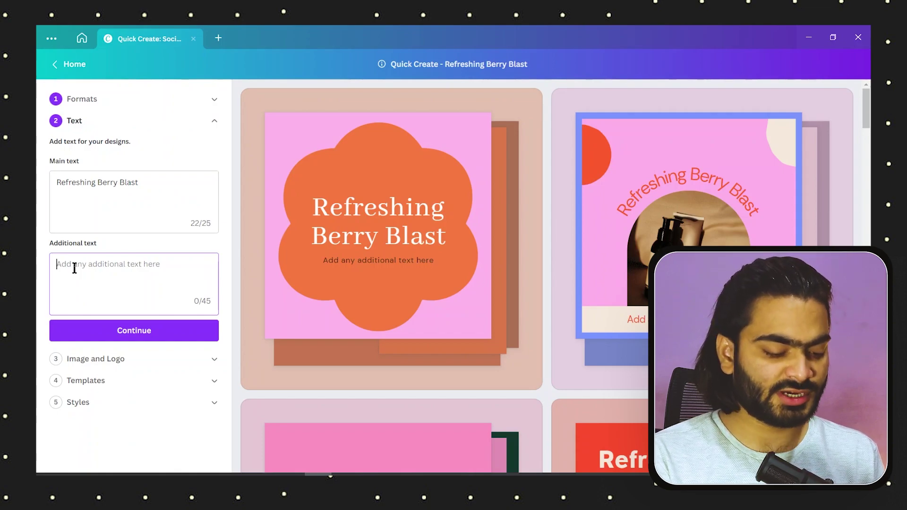
type("Buy No")
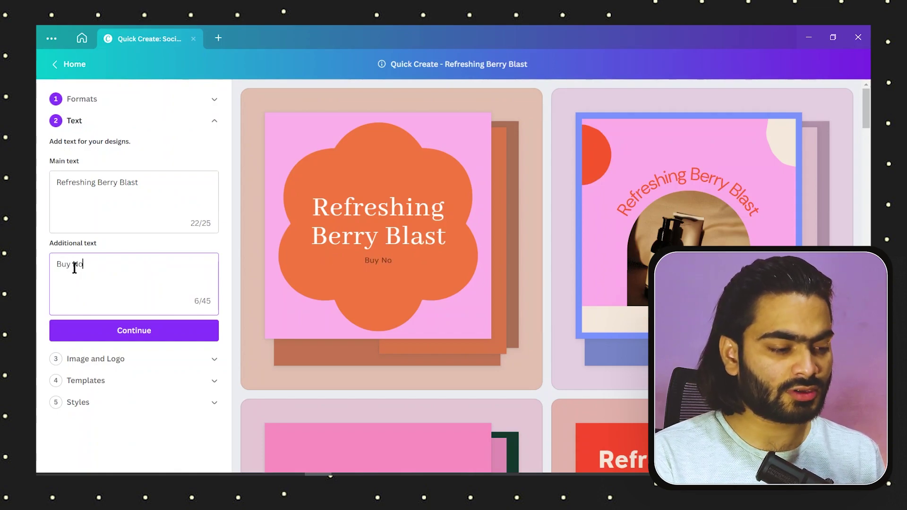
type("w !!")
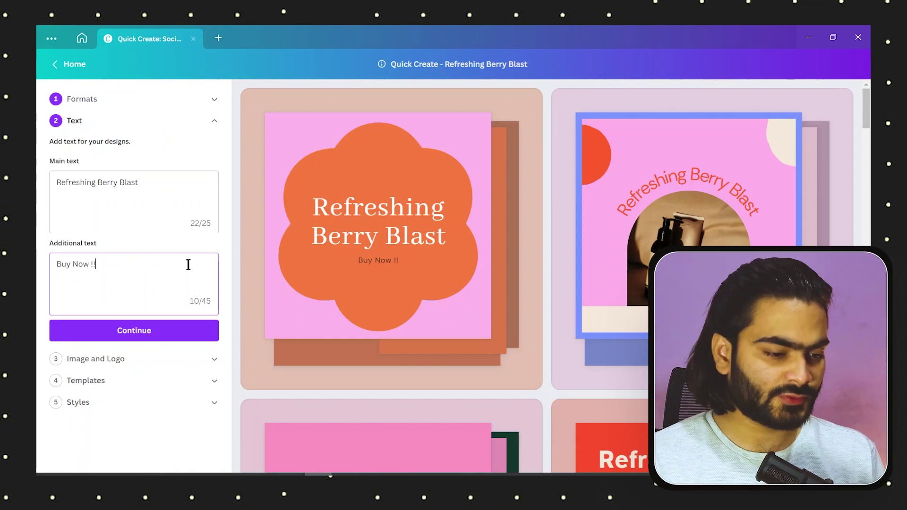
scroll(461, 263, "down", 2)
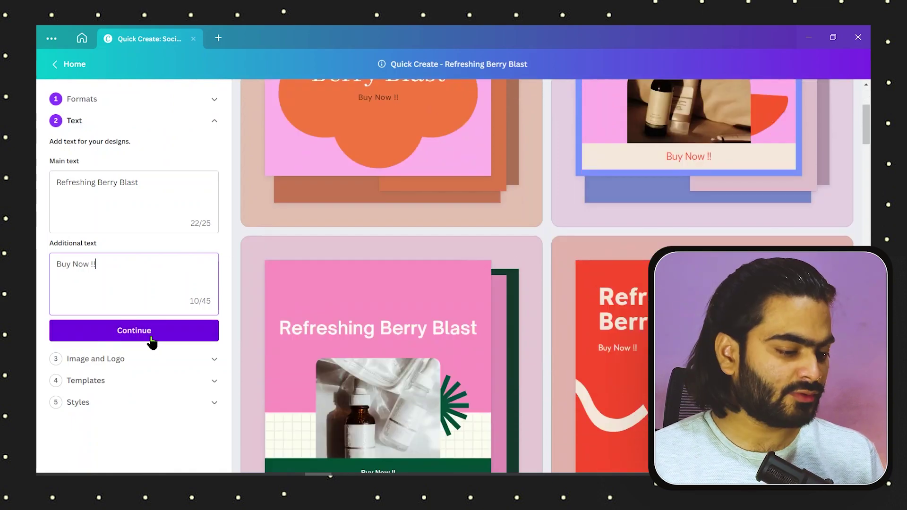
left_click(148, 336)
left_click(128, 271)
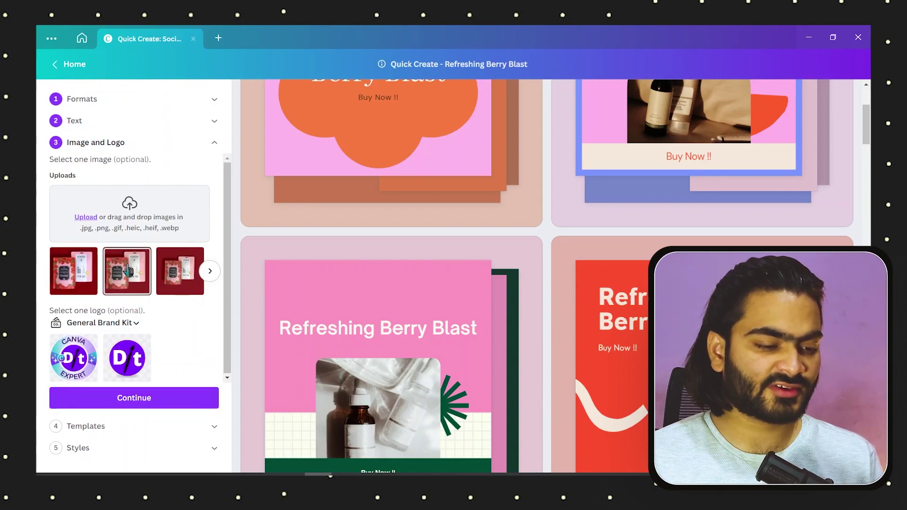
left_click(84, 281)
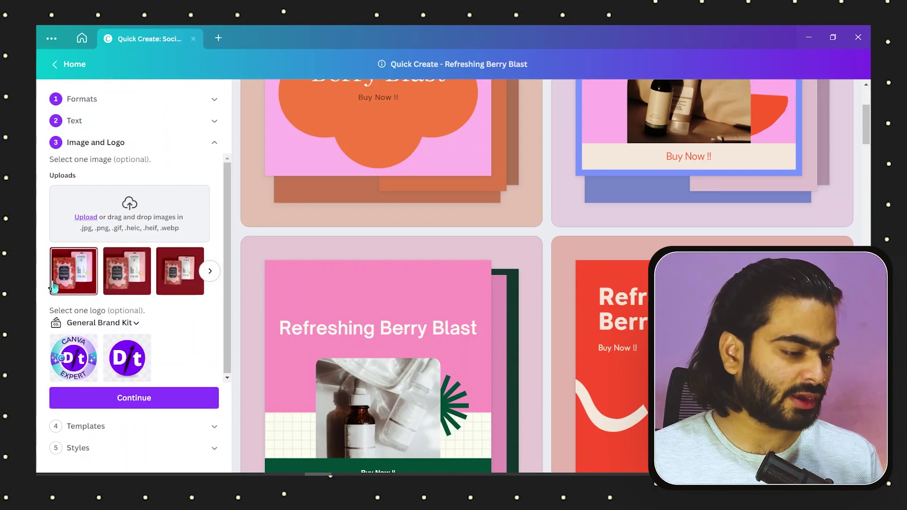
scroll(421, 363, "up", 2)
scroll(421, 363, "up", 1)
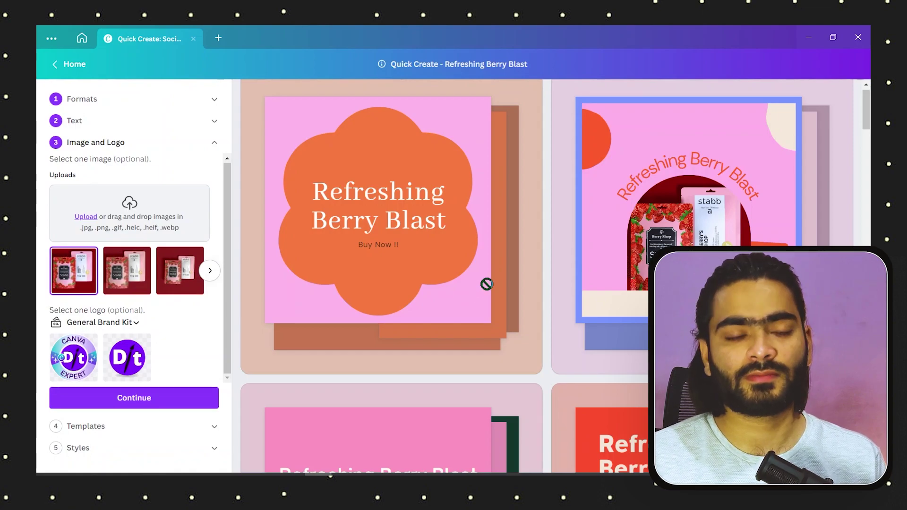
Browse template categories and pick the peach serif template with the product arch
left_click(154, 404)
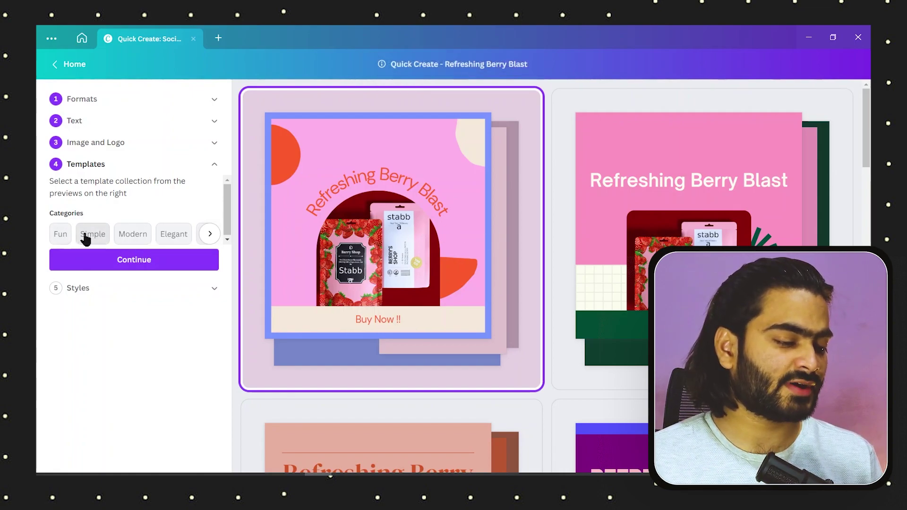
left_click(142, 236)
left_click(67, 239)
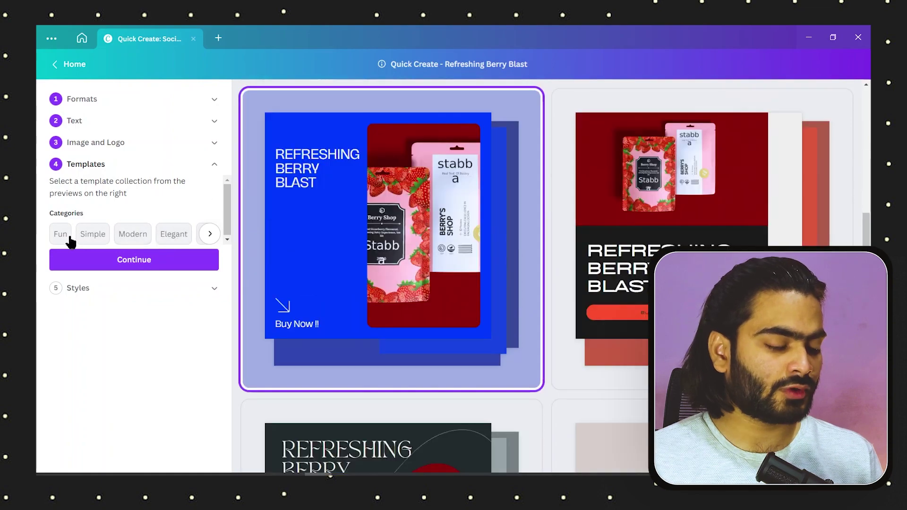
left_click(95, 239)
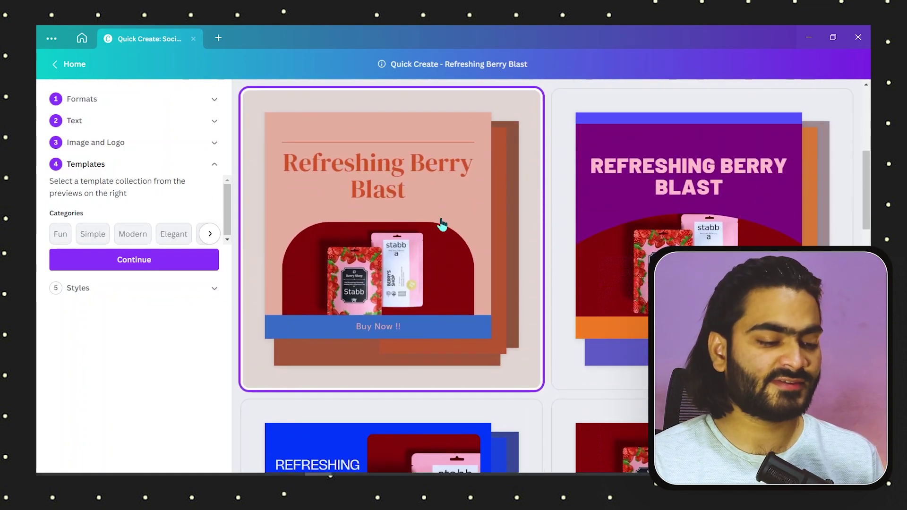
Browse the font sets and apply a lighter serif font set to the designs
left_click(99, 261)
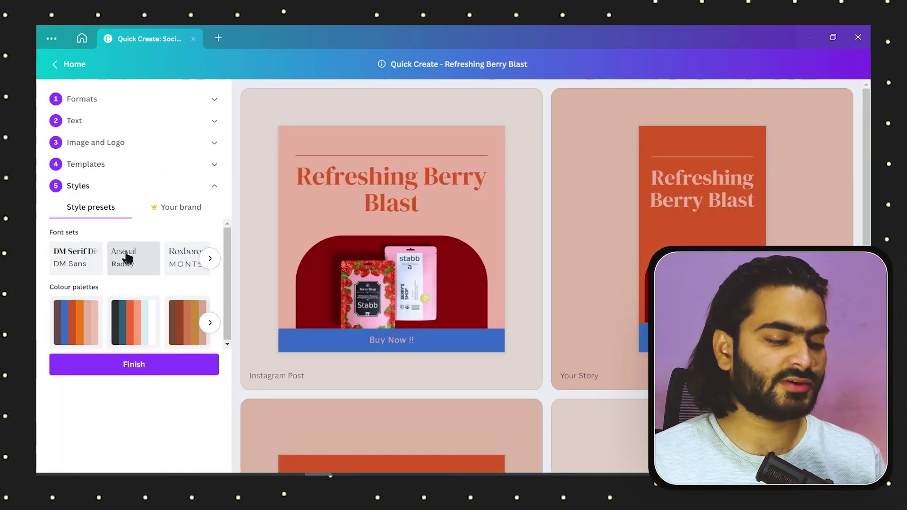
left_click(209, 258)
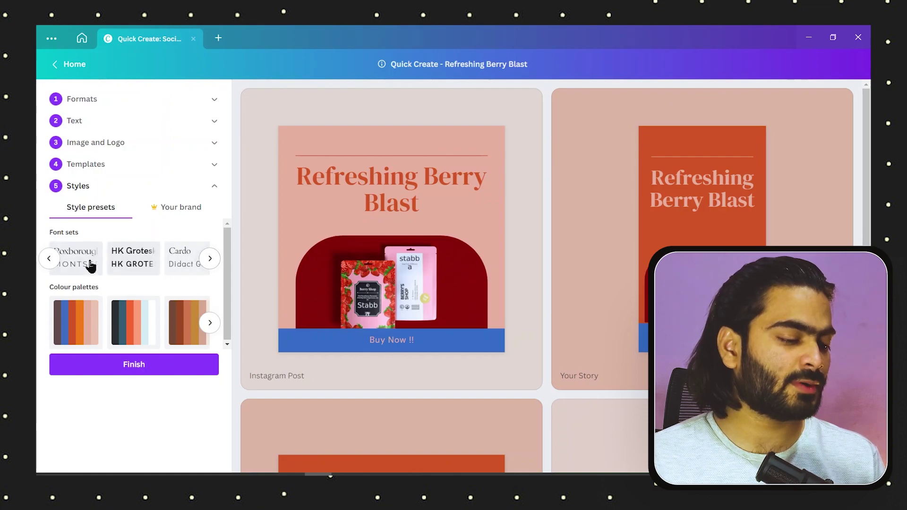
left_click(51, 260)
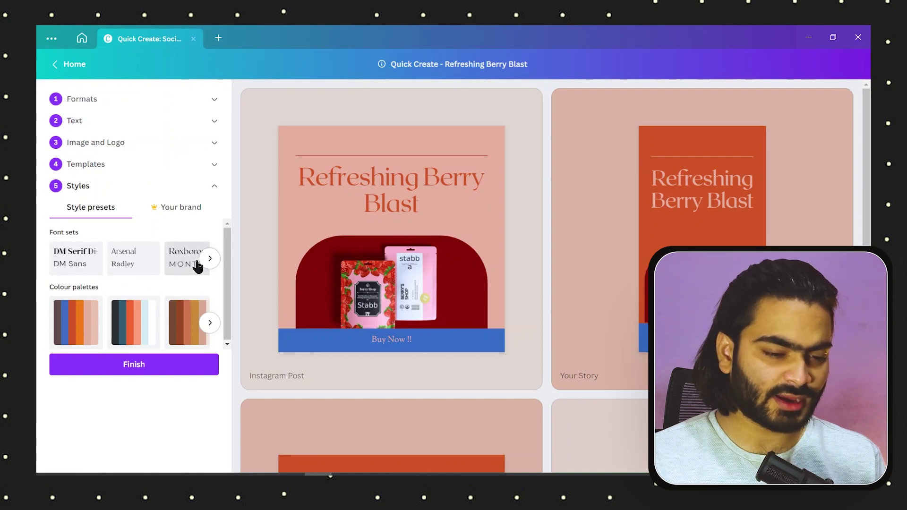
scroll(353, 251, "down", 2)
scroll(323, 203, "up", 2)
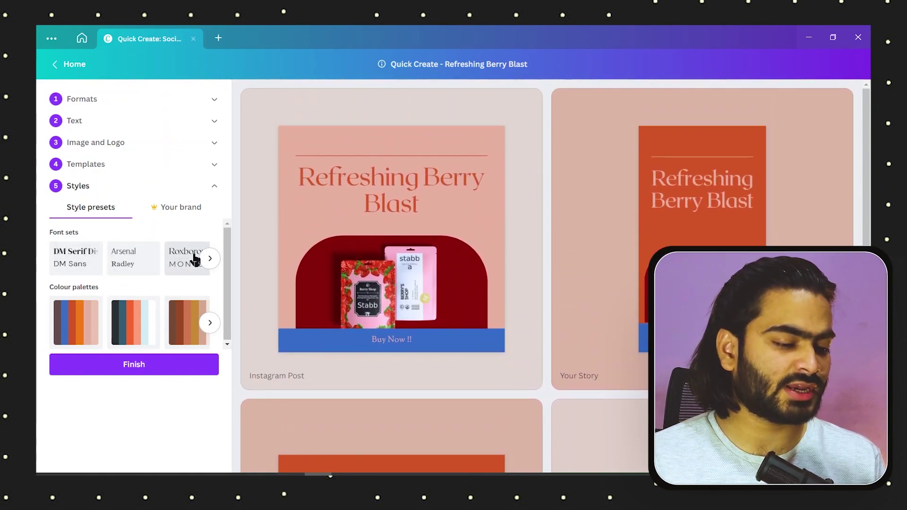
left_click(209, 259)
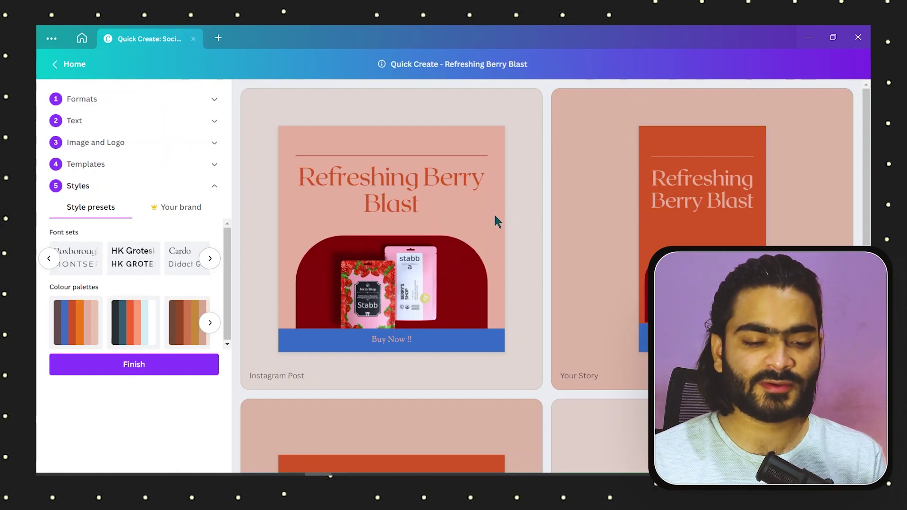
scroll(493, 214, "down", 3)
scroll(494, 215, "down", 2)
scroll(494, 214, "up", 1)
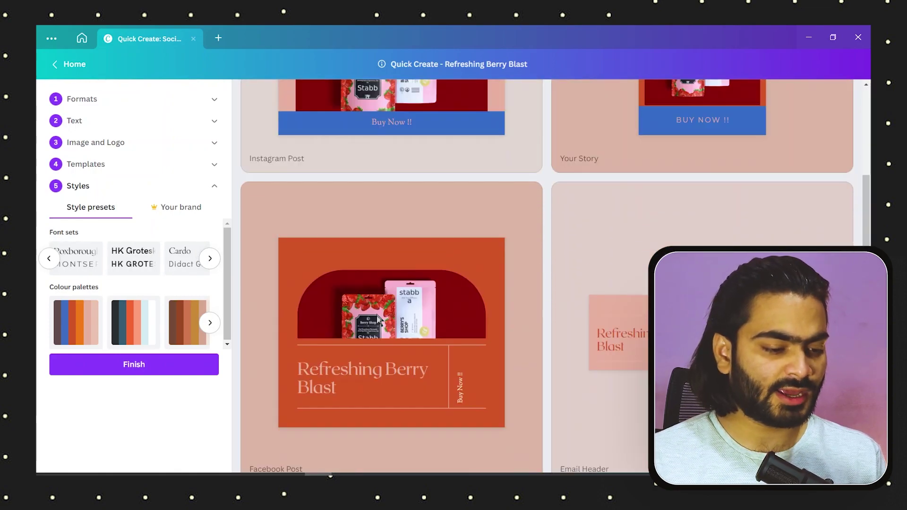
scroll(494, 214, "down", 3)
scroll(471, 101, "up", 3)
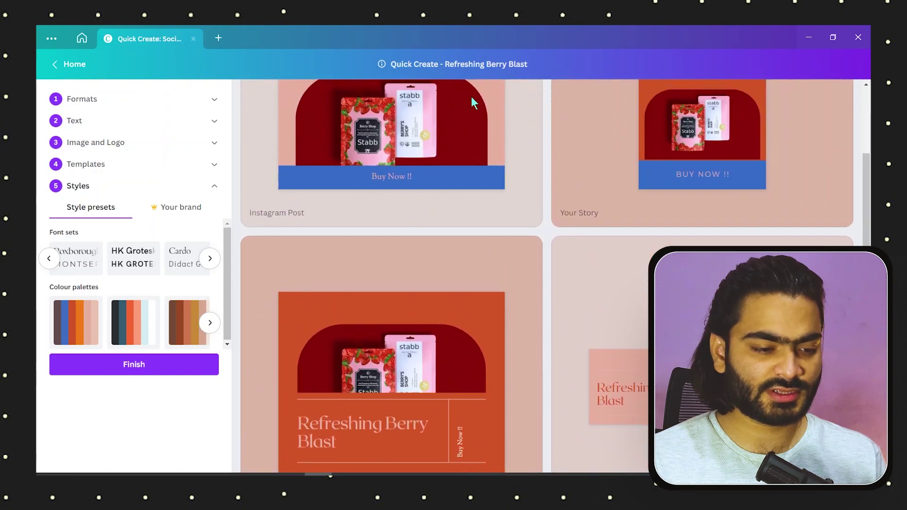
scroll(561, 379, "down", 3)
scroll(422, 342, "up", 3)
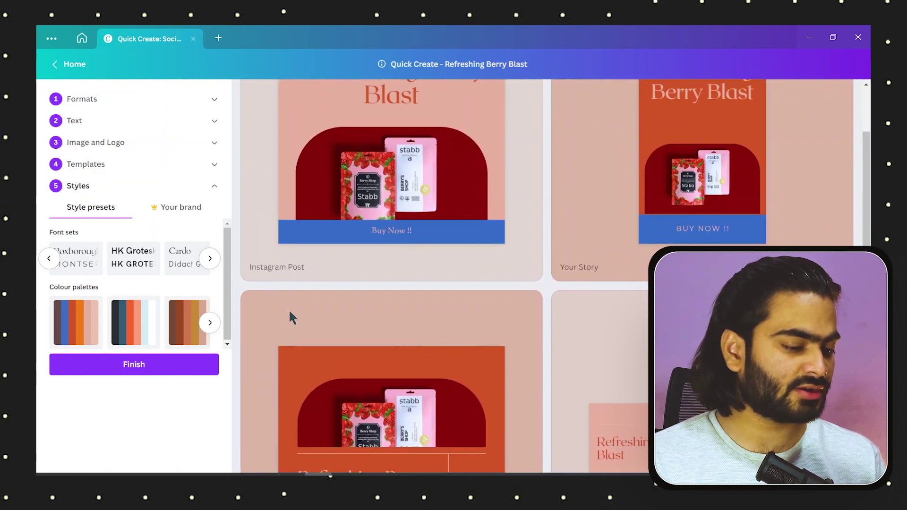
Apply the black, red and white colour palette to the designs
left_click(210, 323)
left_click(211, 328)
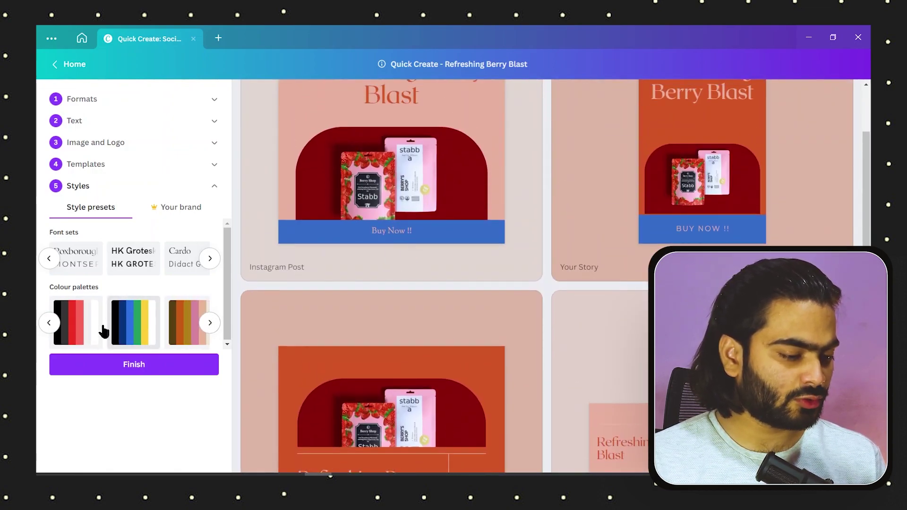
left_click(80, 322)
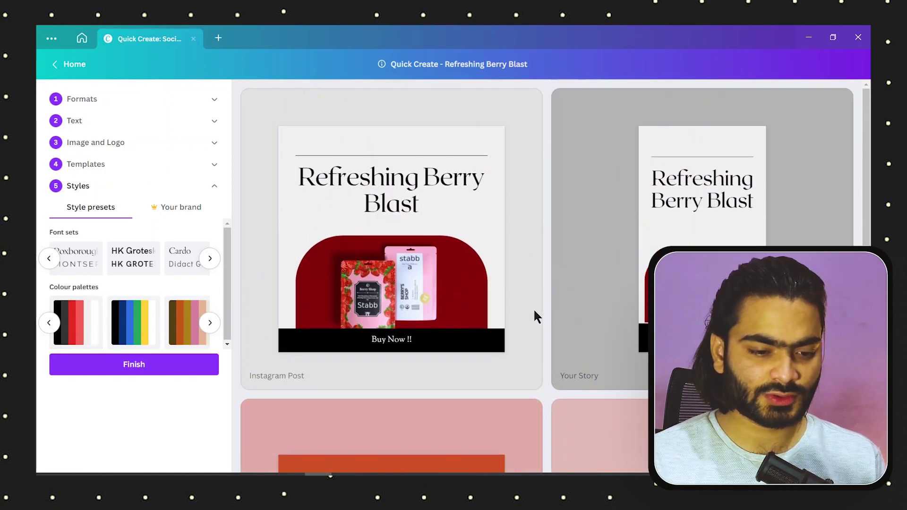
scroll(534, 308, "down", 5)
scroll(481, 312, "down", 3)
scroll(480, 311, "up", 3)
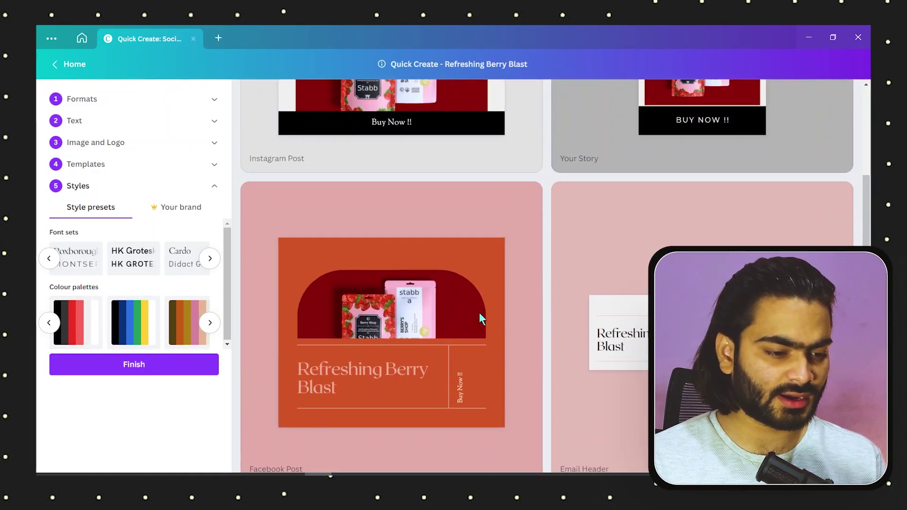
scroll(454, 261, "up", 2)
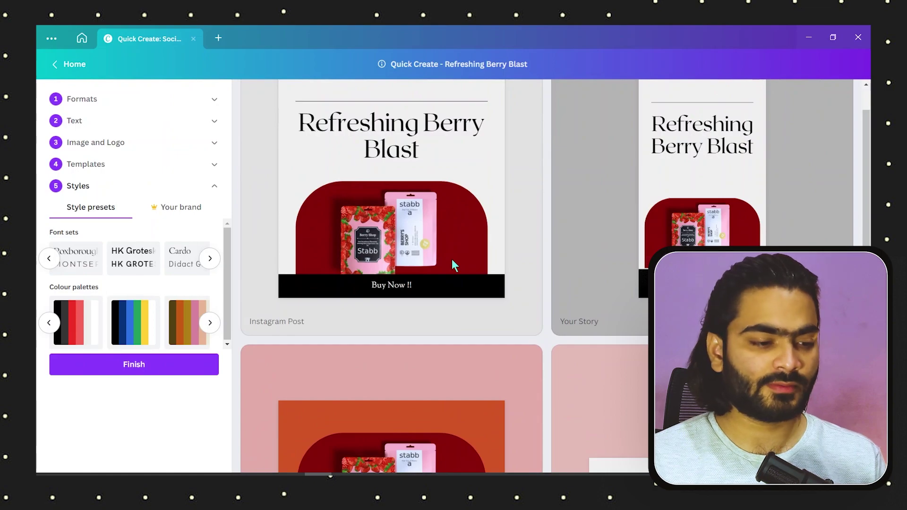
Shuffle the palette colours, then settle back on black, red and white
left_click(76, 324)
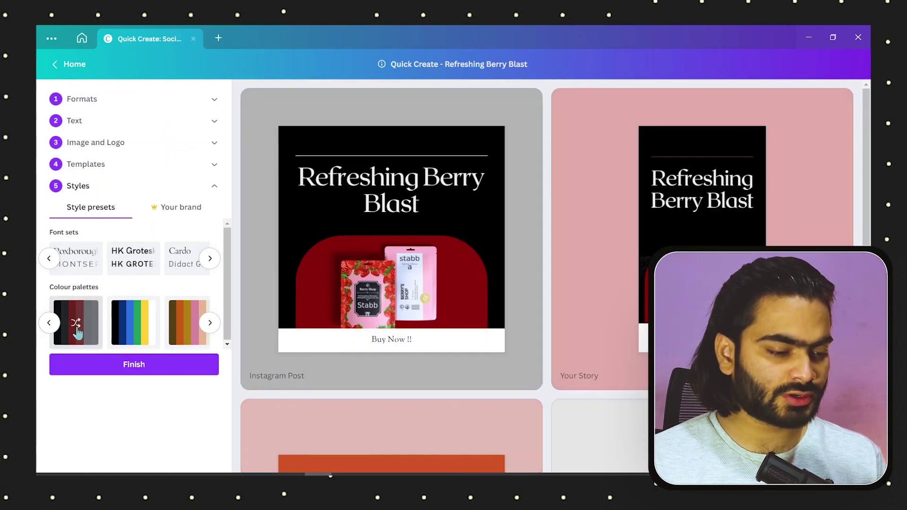
left_click(76, 325)
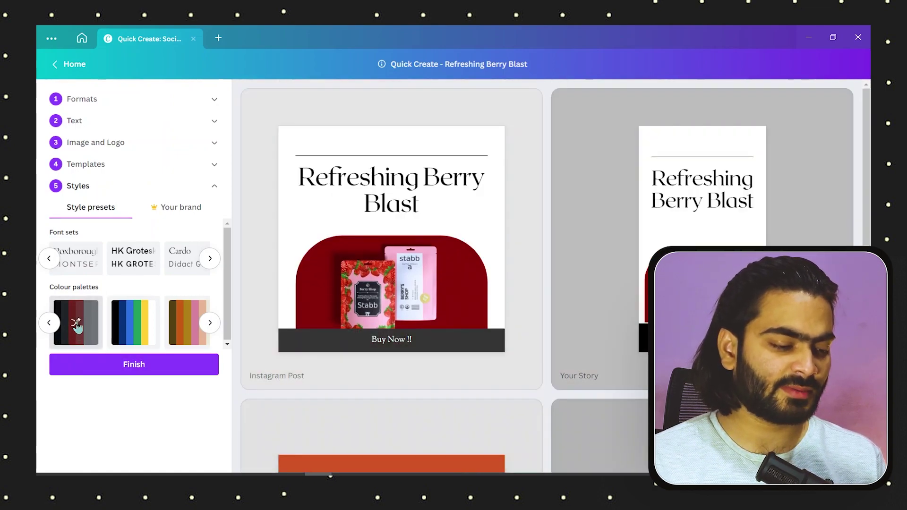
left_click(76, 324)
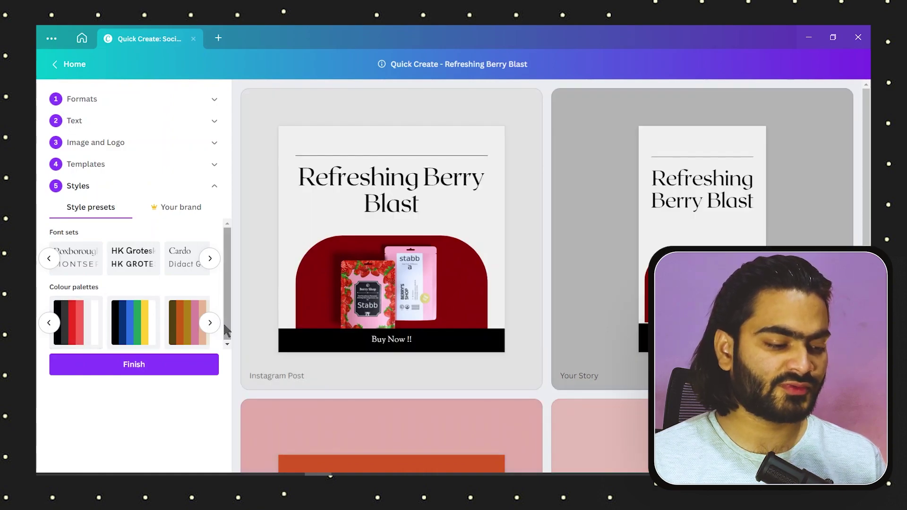
left_click(210, 324)
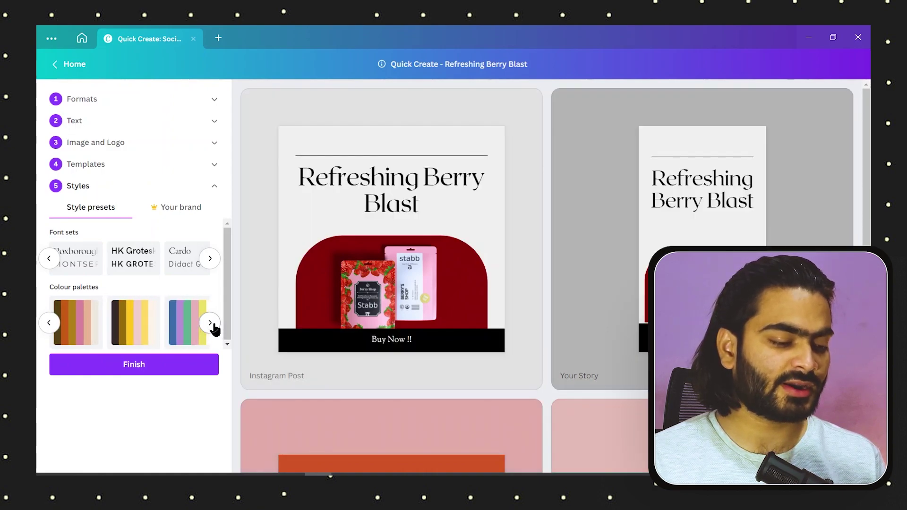
left_click(48, 323)
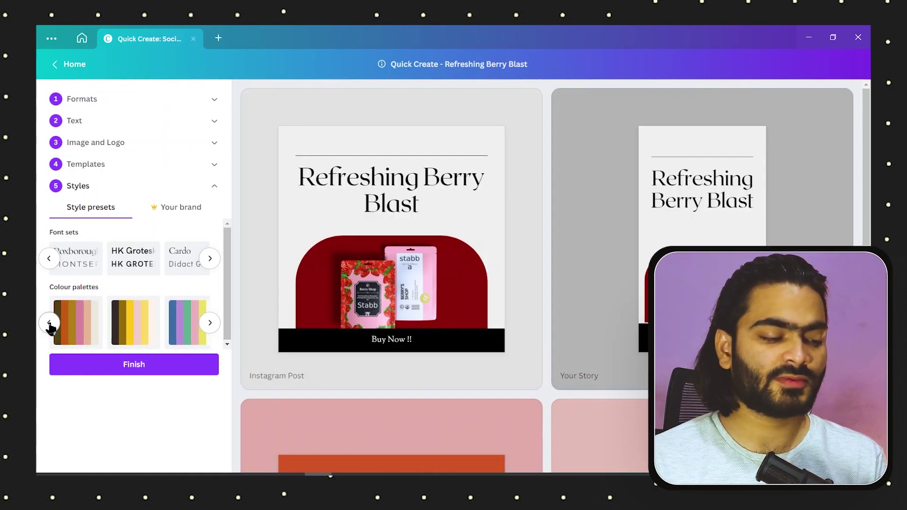
left_click(136, 365)
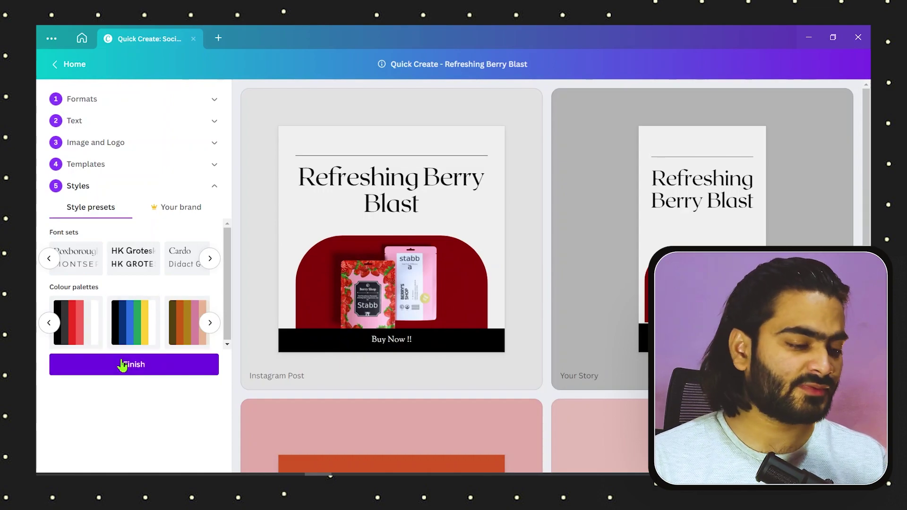
Download the finished designs as a zip to Downloads, replacing 'Quick Create - images'
left_click(156, 369)
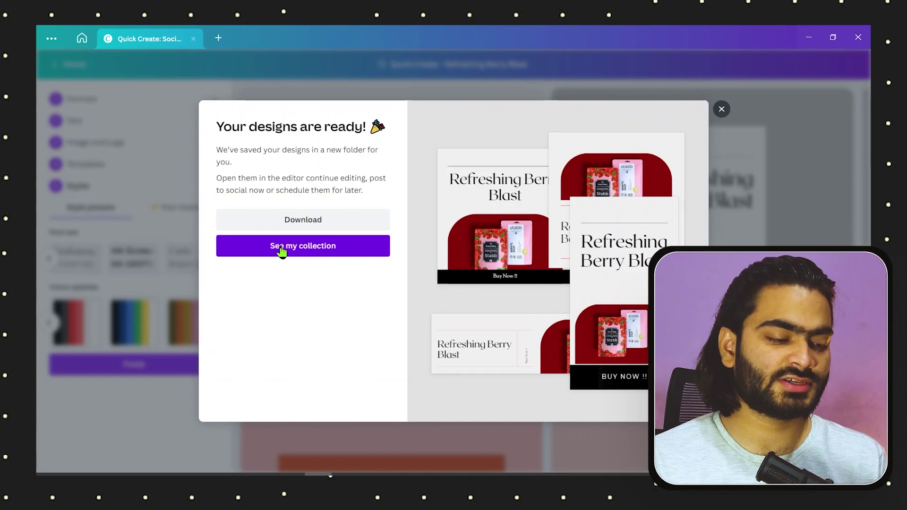
left_click(280, 221)
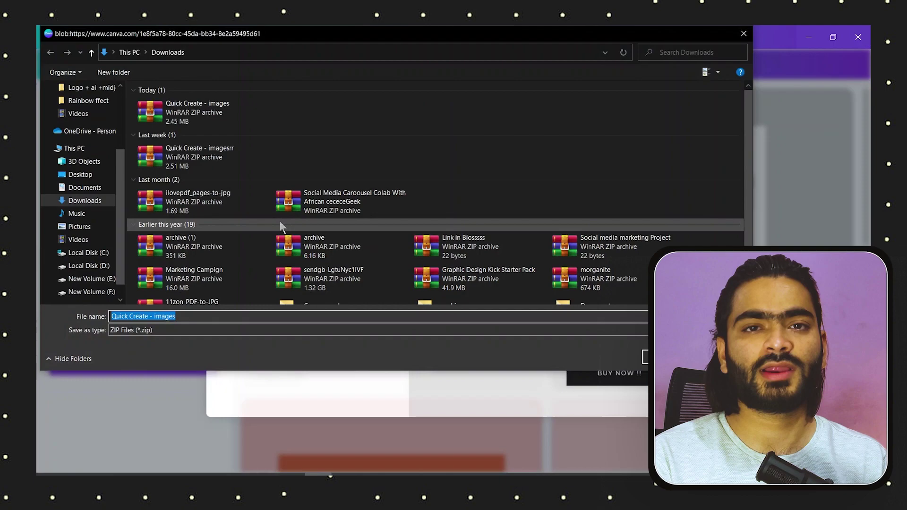
left_click(672, 357)
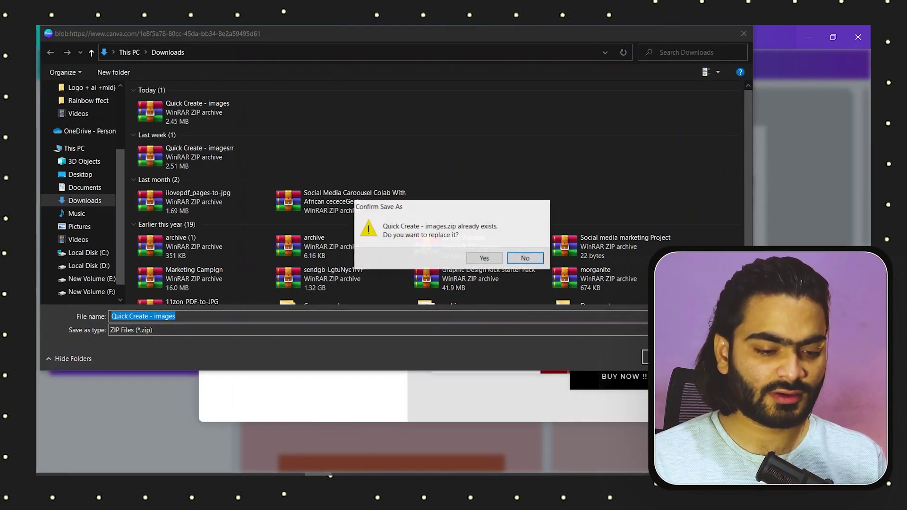
left_click(482, 260)
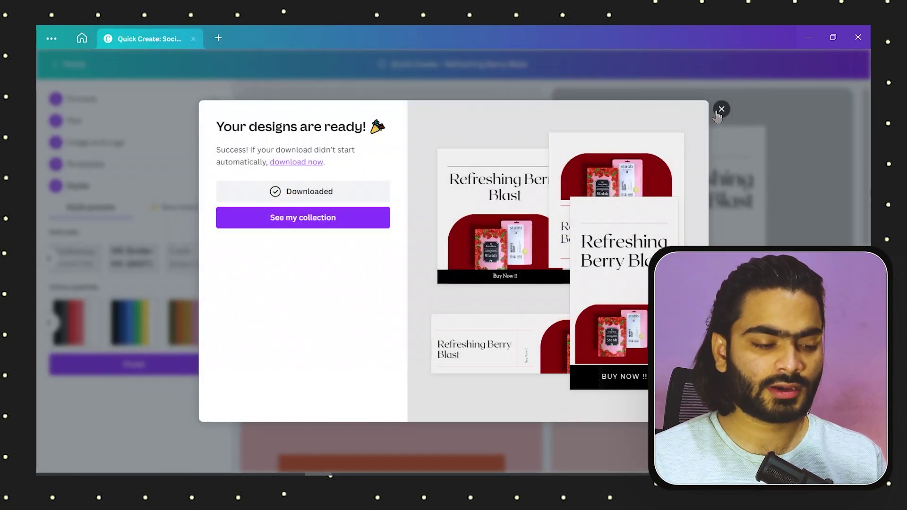
Copy 'Luscious Liquid Bliss' from ChatGPT and paste it over the LinkedIn Post headline
left_click(324, 225)
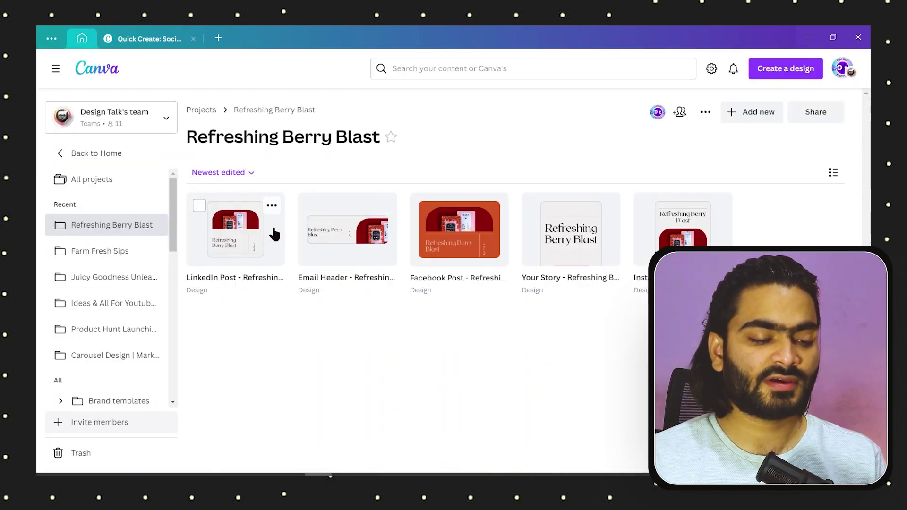
left_click(227, 236)
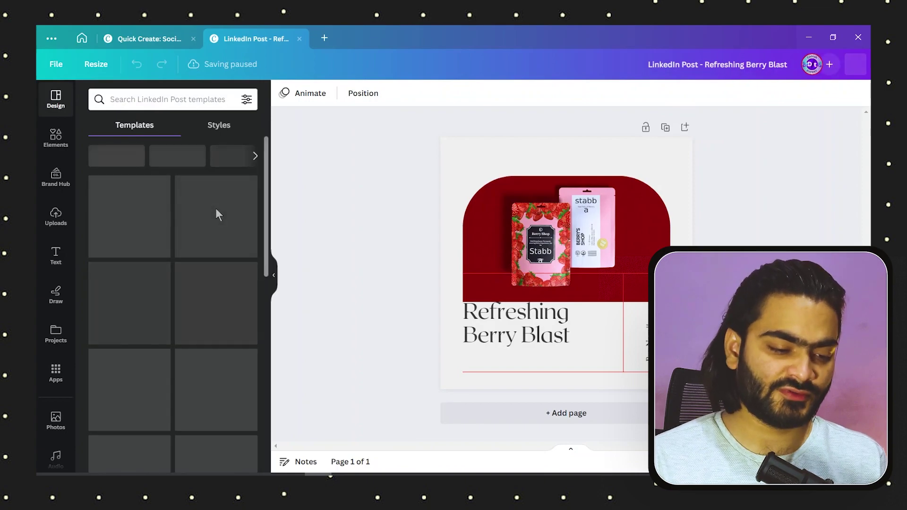
left_click(522, 329)
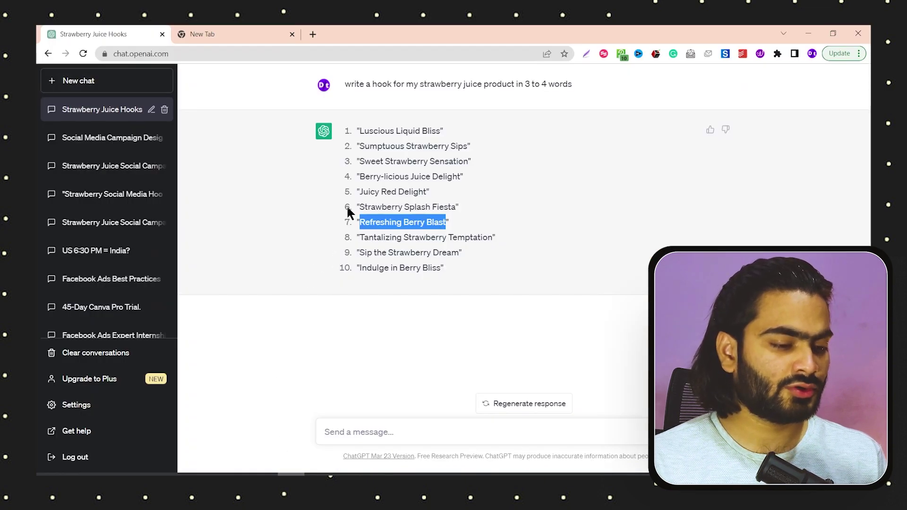
left_click(347, 213)
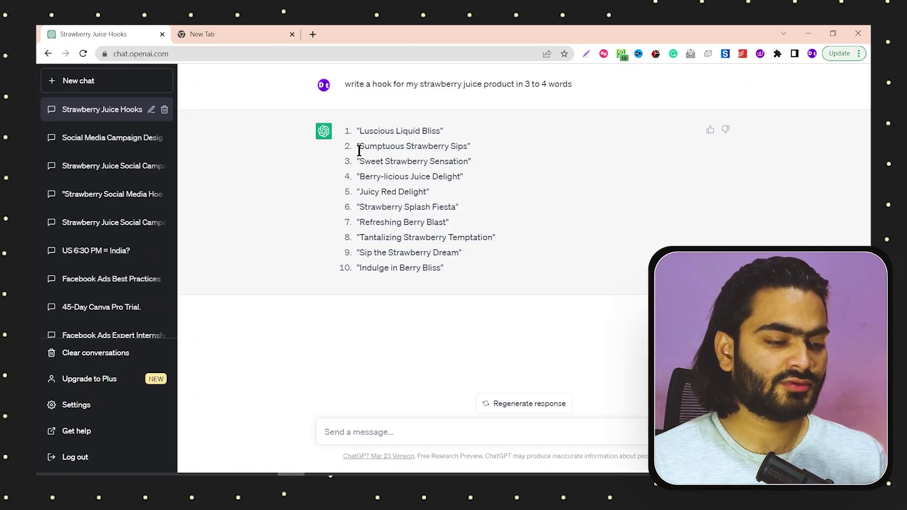
left_click_drag(376, 132, 441, 129)
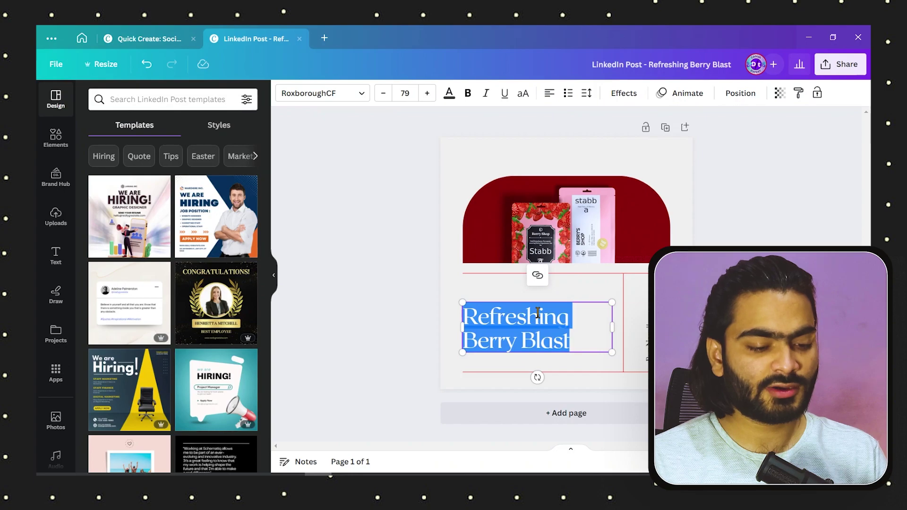
type("Luscious Liquid Bliss")
left_click(630, 319)
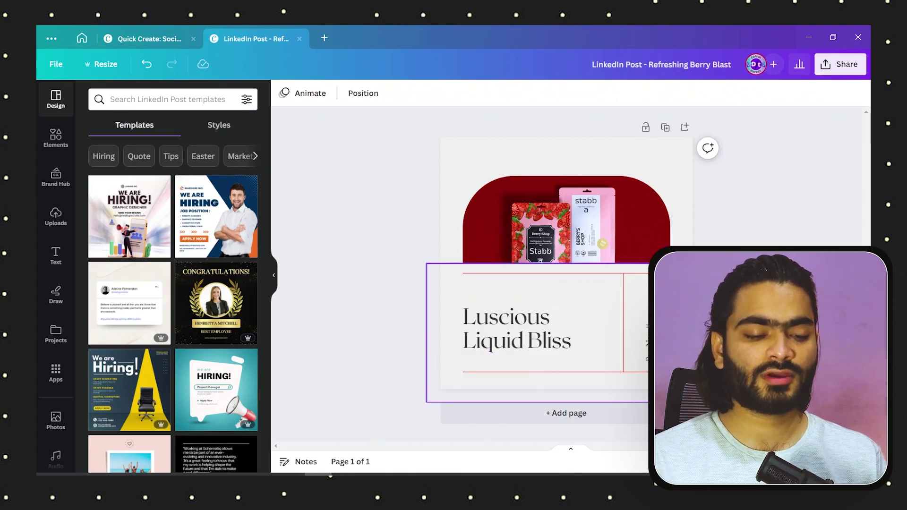
left_click(645, 319)
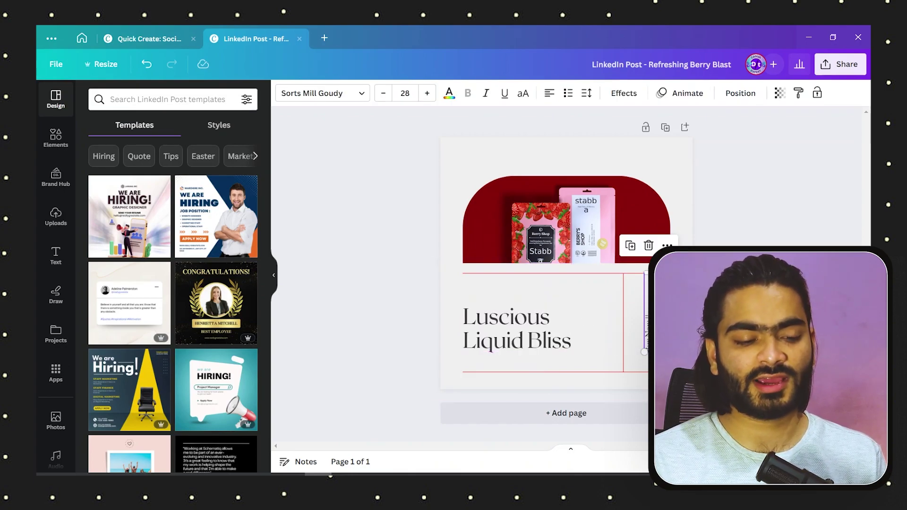
double_click(585, 227)
key("Return")
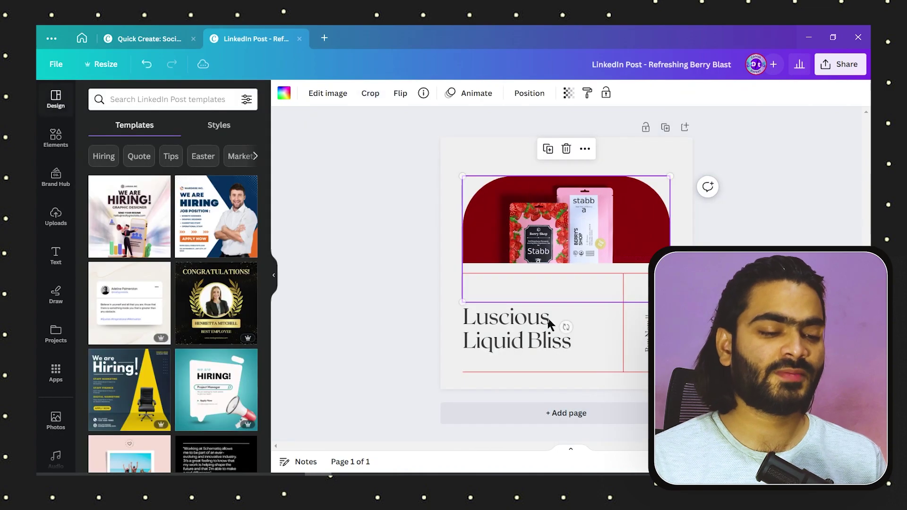
left_click(459, 149)
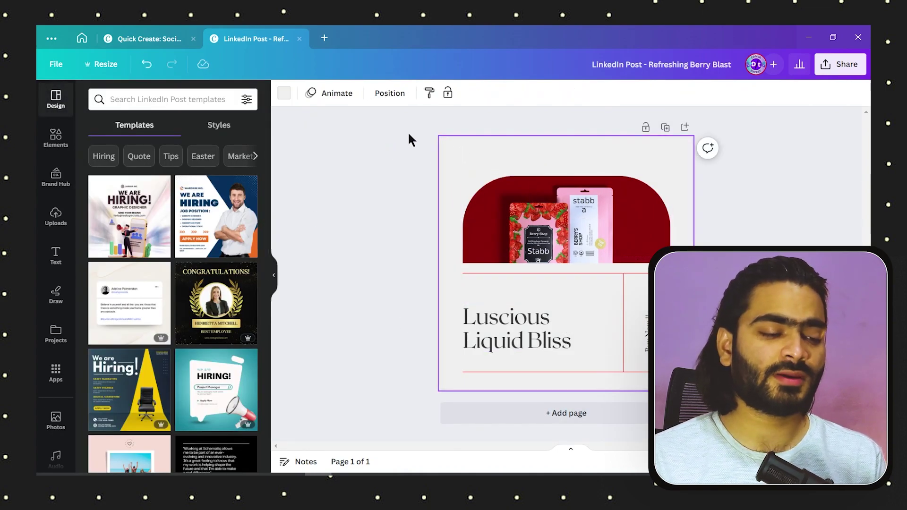